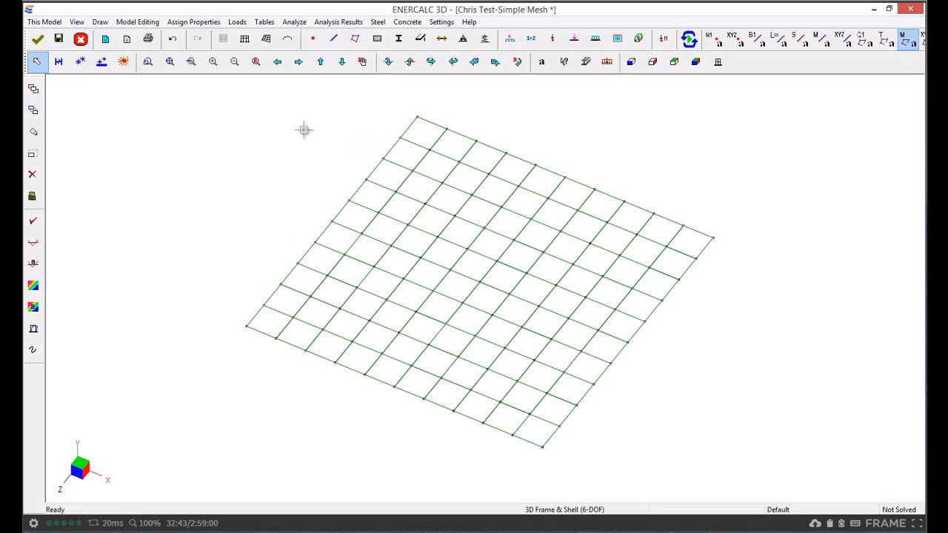
Assign a pinned support to the mesh's minimum-X, maximum-Z corner node at 0, 0, 10 ft.
{"action": "left_click", "coordinate": [197, 24]}
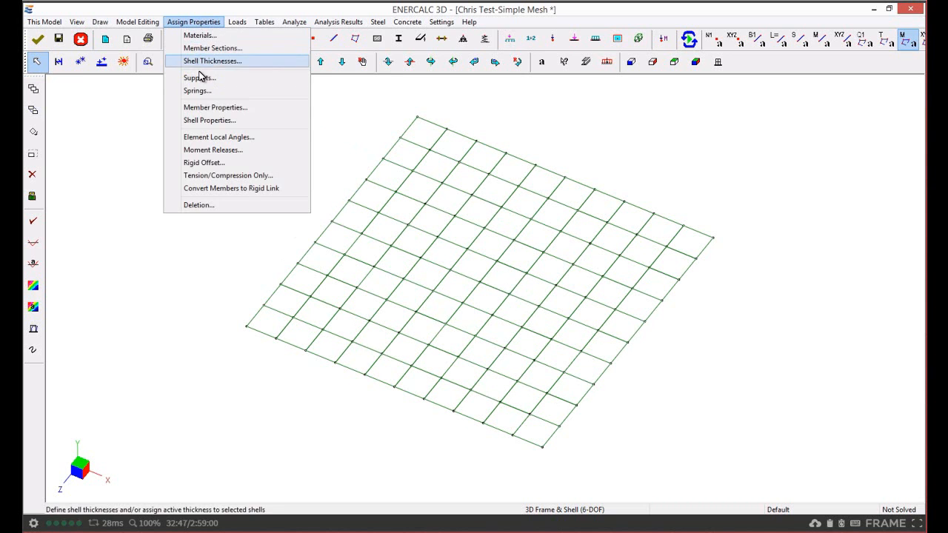
{"action": "key", "text": "Return"}
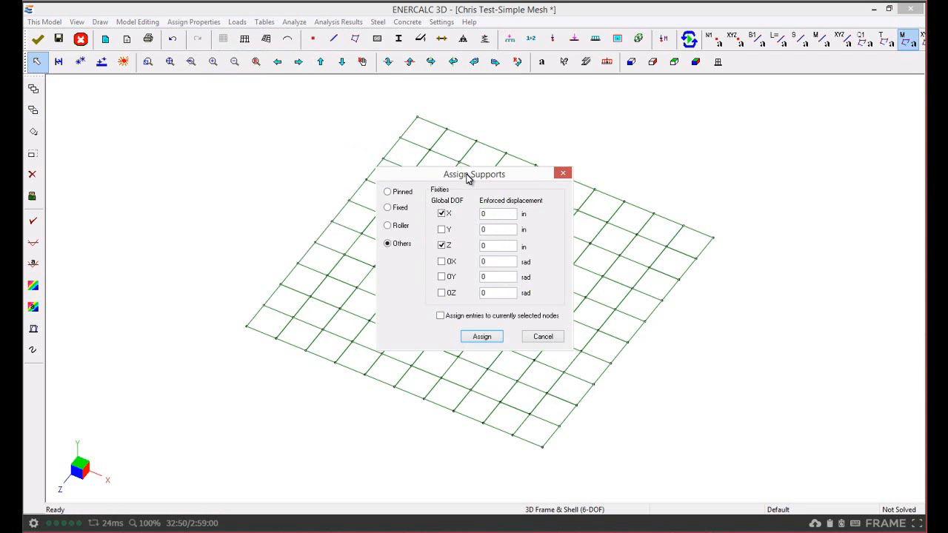
{"action": "left_click_drag", "start_coordinate": [467, 179], "coordinate": [186, 104]}
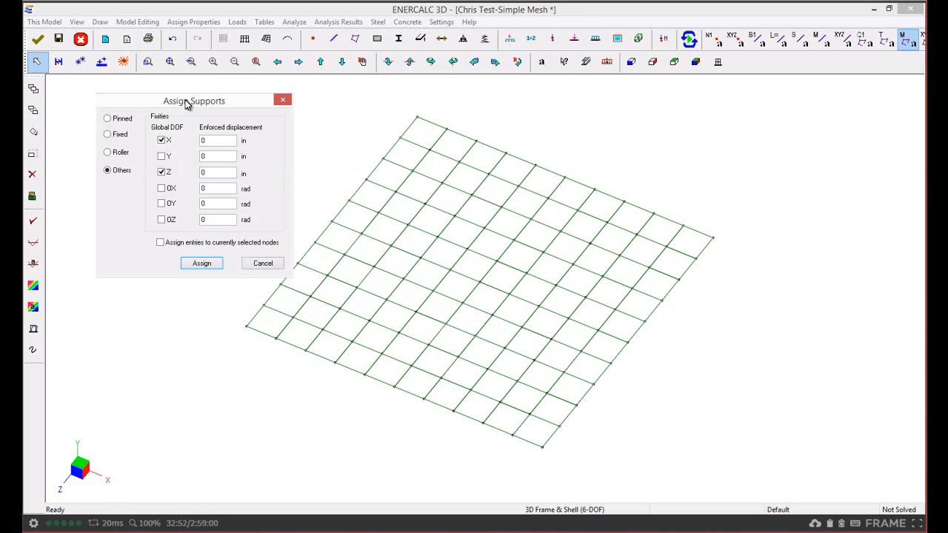
{"action": "left_click", "coordinate": [108, 119]}
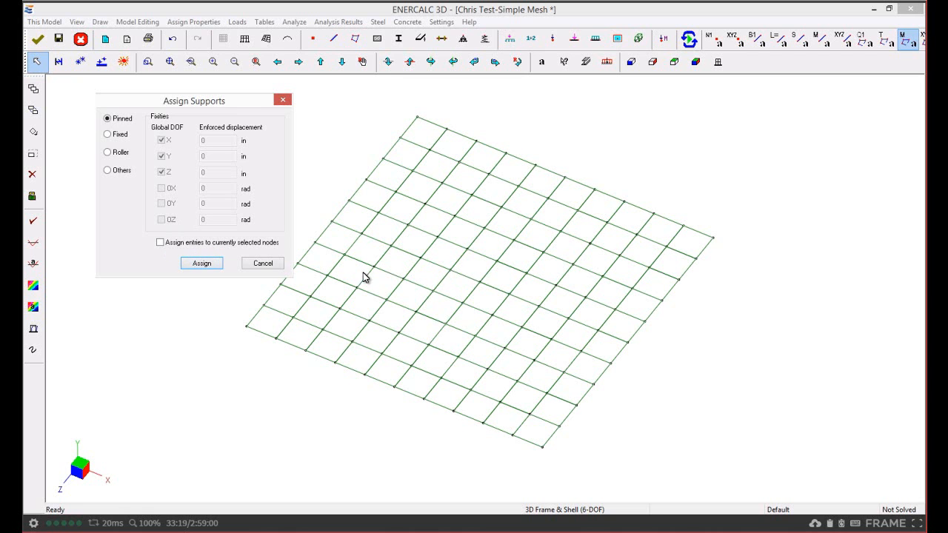
{"action": "left_click", "coordinate": [201, 264]}
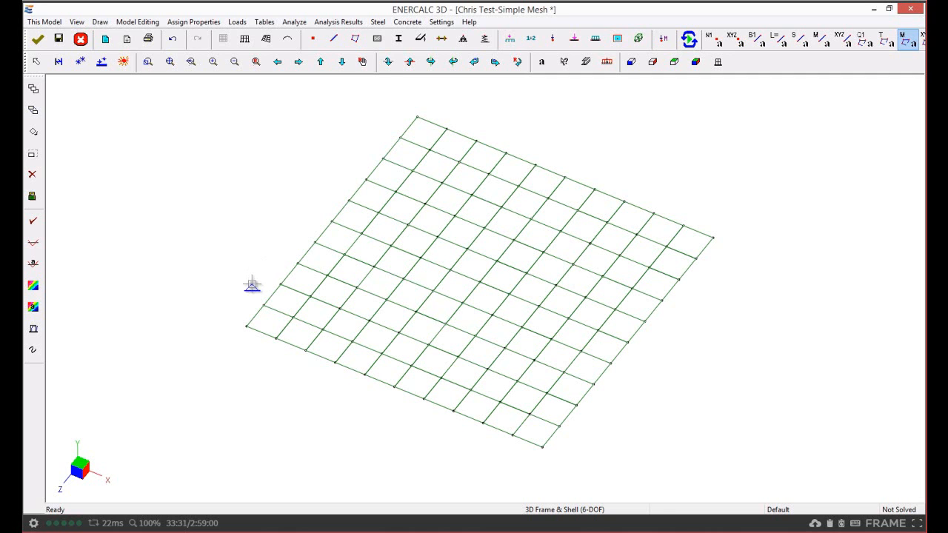
{"action": "left_click", "coordinate": [246, 327]}
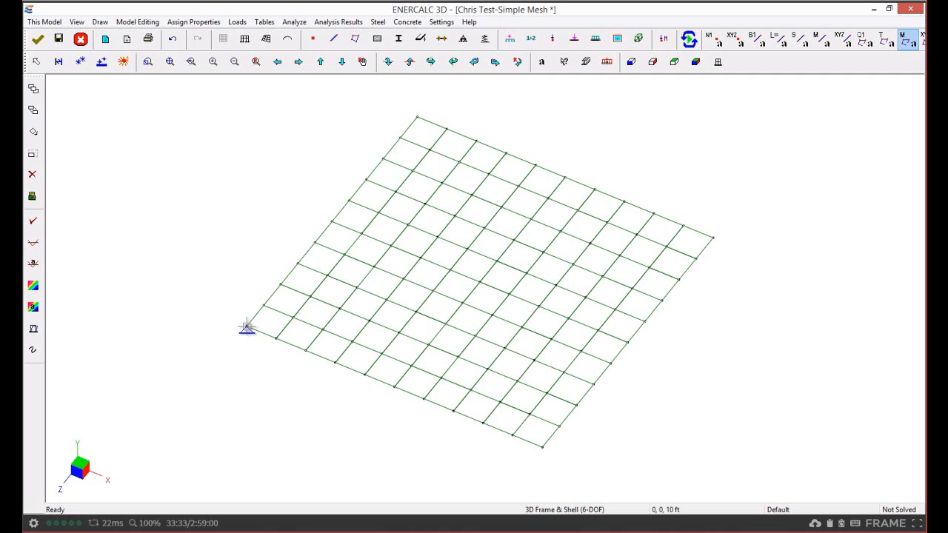
{"action": "left_click", "coordinate": [247, 327]}
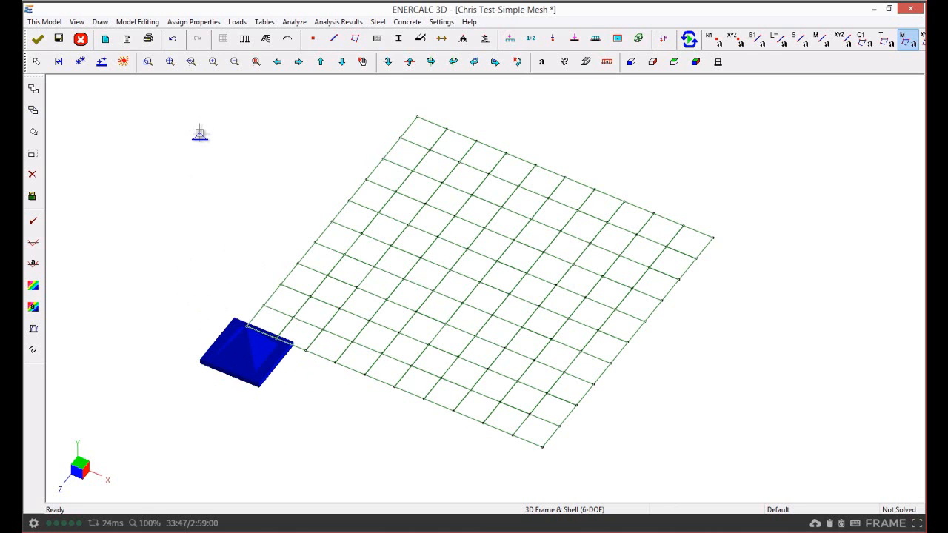
{"action": "key", "text": "Escape"}
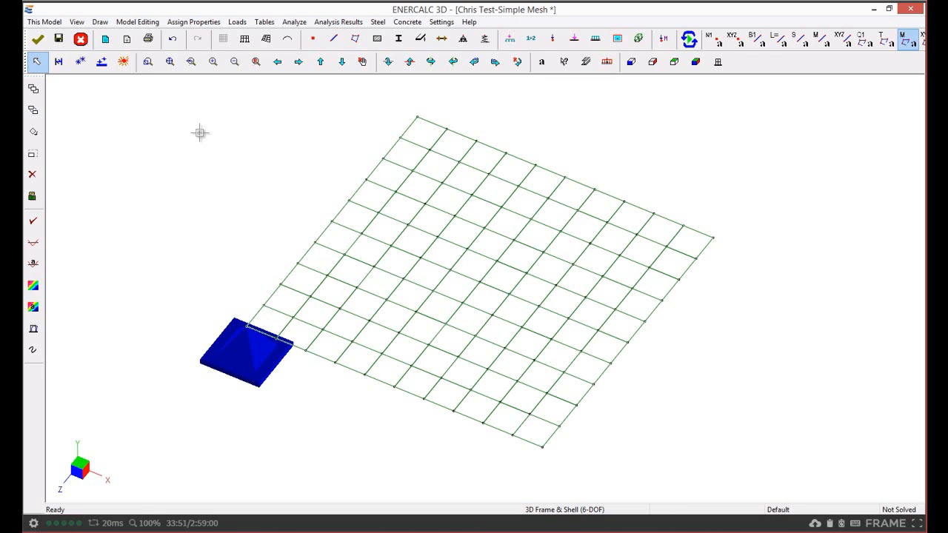
Assign a roller support to the mesh's minimum-X, minimum-Z corner node.
{"action": "right_click", "coordinate": [200, 133]}
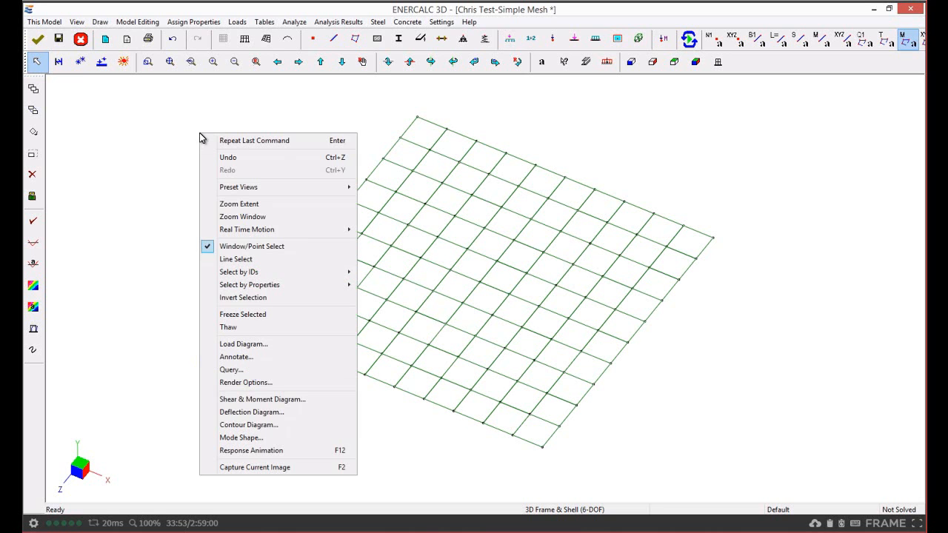
{"action": "left_click", "coordinate": [244, 140]}
{"action": "left_click_drag", "start_coordinate": [393, 178], "coordinate": [108, 101]}
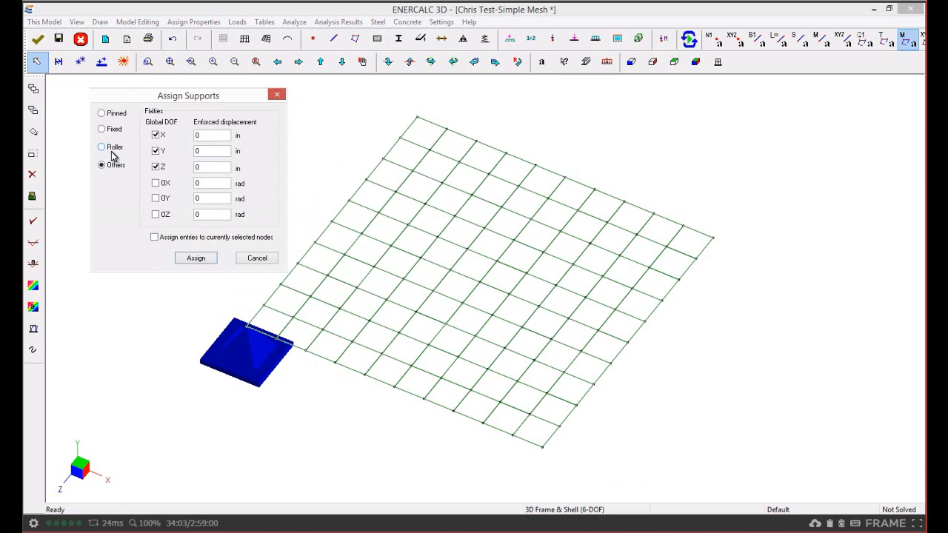
{"action": "left_click", "coordinate": [109, 115]}
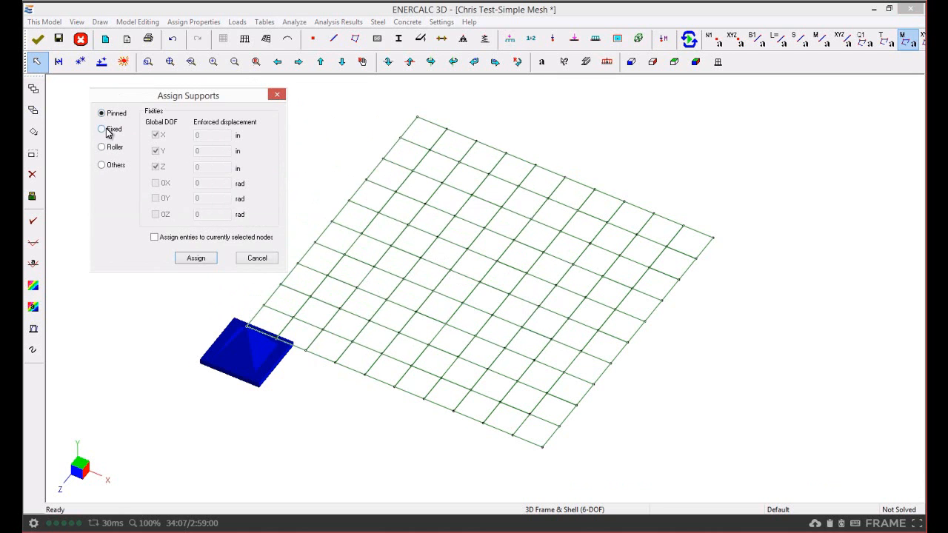
{"action": "left_click", "coordinate": [112, 134]}
{"action": "left_click", "coordinate": [116, 151]}
{"action": "left_click", "coordinate": [196, 258]}
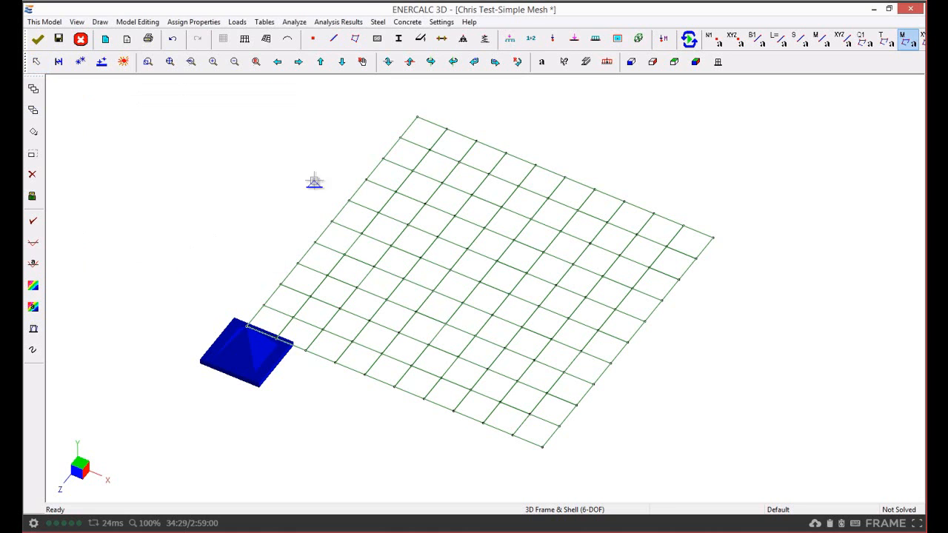
{"action": "left_click", "coordinate": [417, 117]}
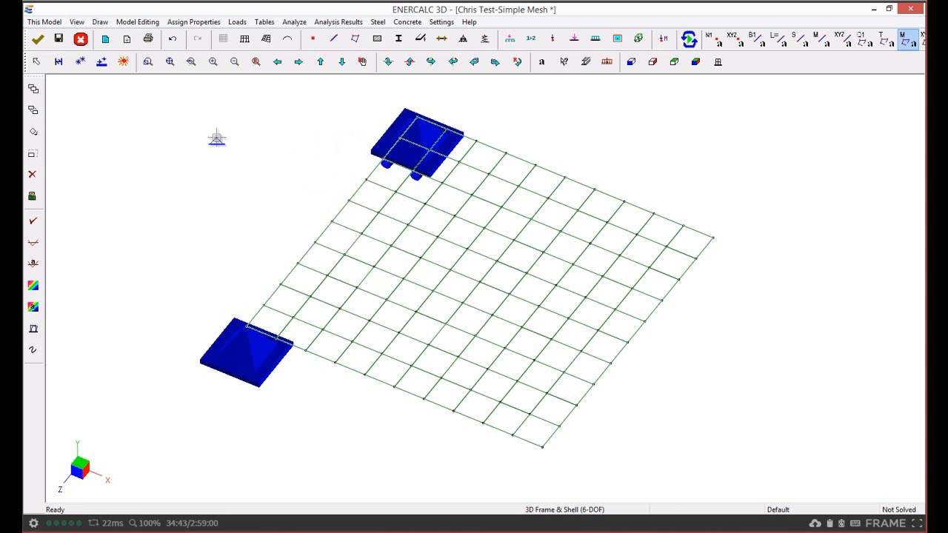
{"action": "right_click", "coordinate": [217, 139]}
Assign a custom support restraining only X and Z translation to the mesh's maximum-X, minimum-Z corner node.
{"action": "right_click", "coordinate": [216, 138]}
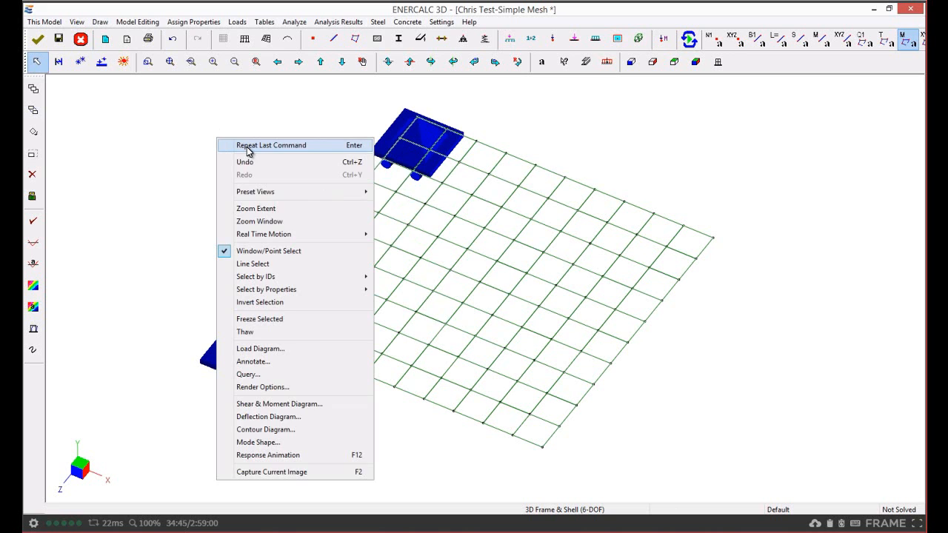
{"action": "left_click", "coordinate": [249, 151]}
{"action": "left_click_drag", "start_coordinate": [437, 324], "coordinate": [136, 101]}
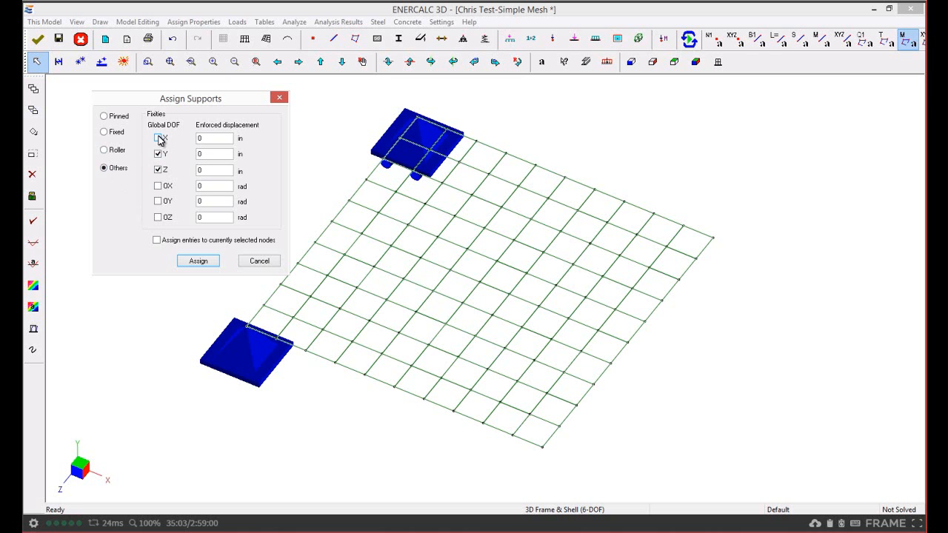
{"action": "left_click", "coordinate": [159, 186]}
{"action": "left_click", "coordinate": [158, 201]}
{"action": "left_click", "coordinate": [158, 137]}
{"action": "left_click", "coordinate": [157, 154]}
{"action": "left_click", "coordinate": [158, 186]}
{"action": "left_click", "coordinate": [158, 201]}
{"action": "left_click", "coordinate": [199, 261]}
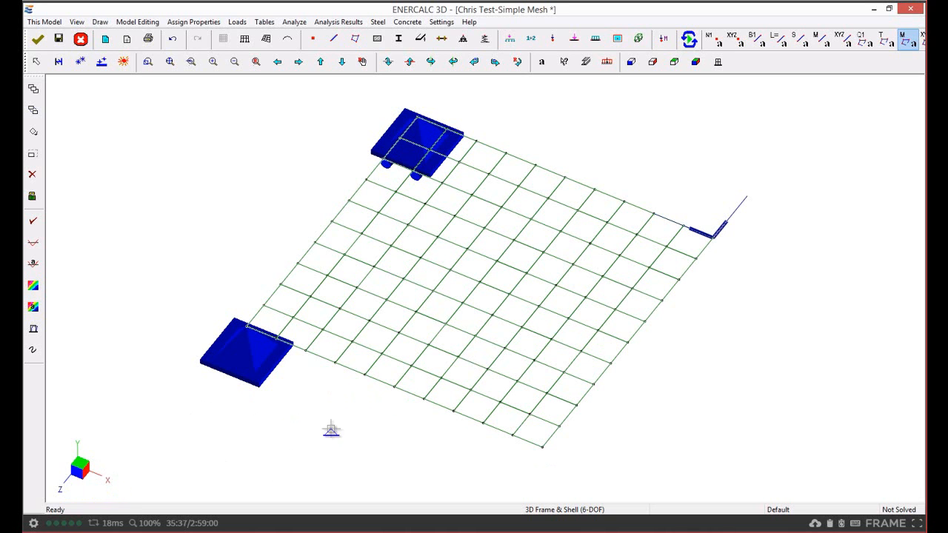
{"action": "key", "text": "Escape"}
Assign a custom support fixing X, Z, OX and OZ to the maximum-X edge node two divisions from the minimum-Z corner.
{"action": "right_click", "coordinate": [603, 124]}
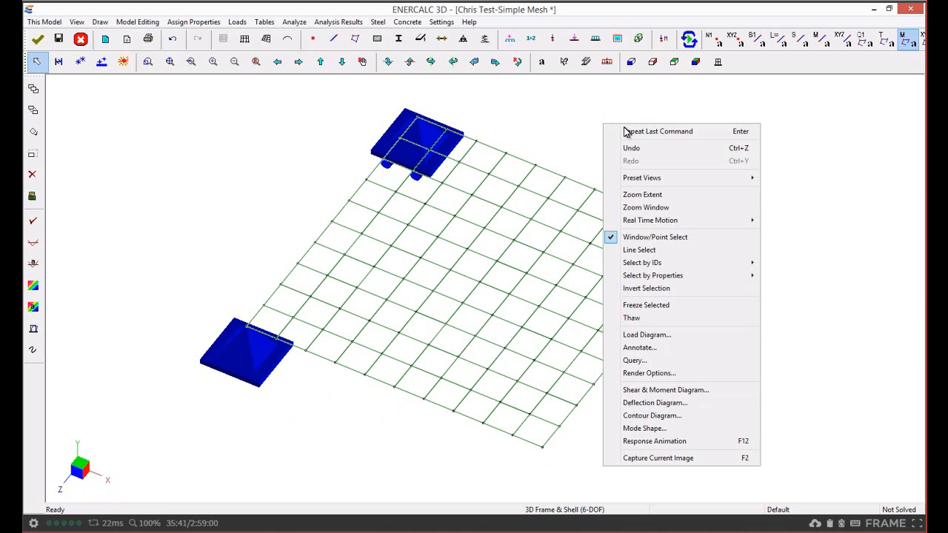
{"action": "left_click", "coordinate": [630, 129]}
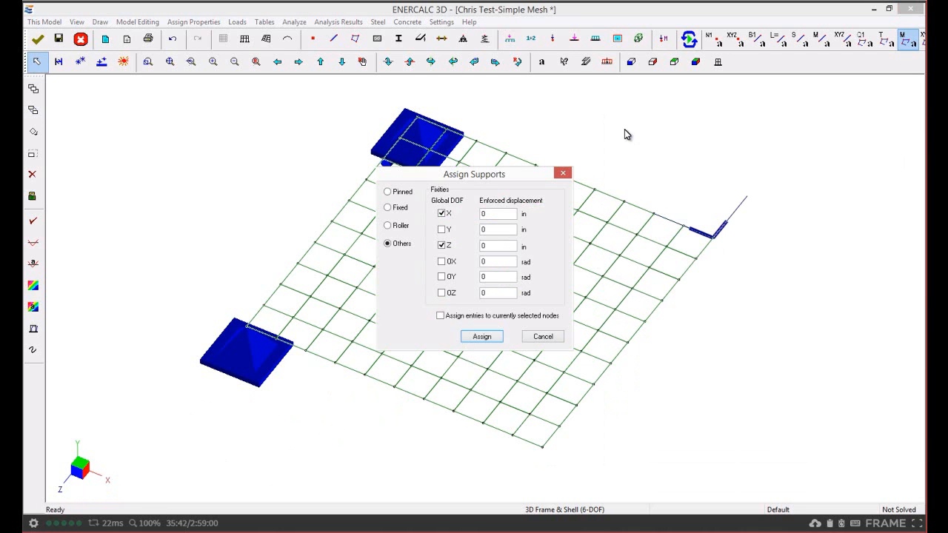
{"action": "left_click", "coordinate": [441, 262]}
{"action": "left_click", "coordinate": [441, 293]}
{"action": "left_click", "coordinate": [483, 337]}
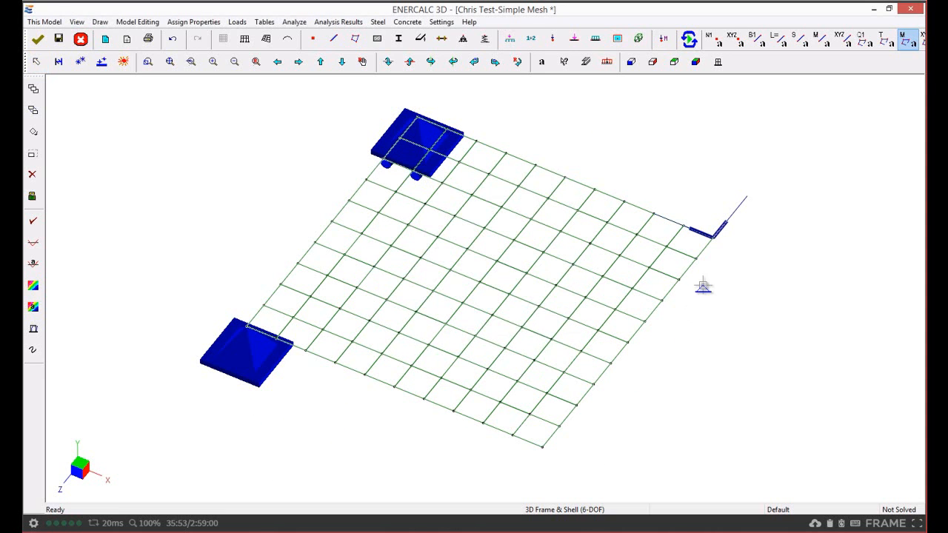
{"action": "left_click", "coordinate": [678, 279]}
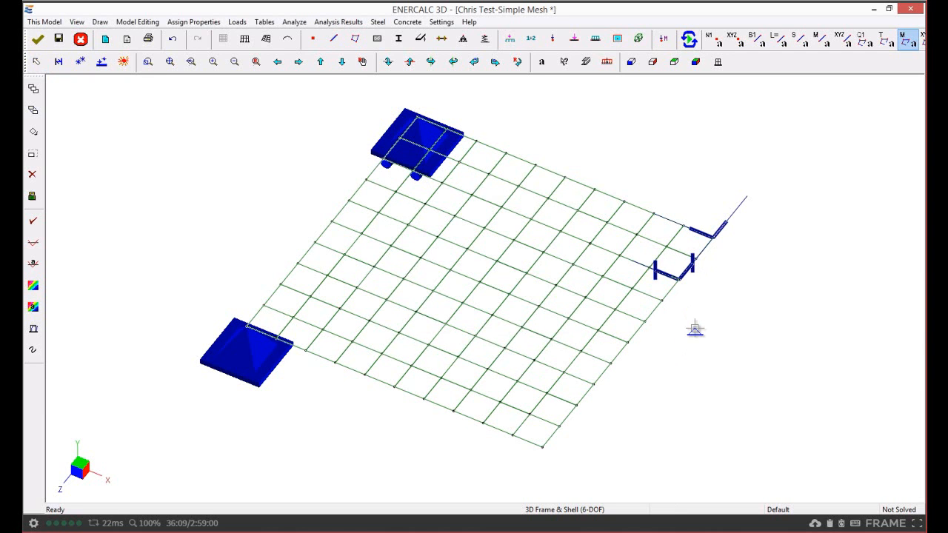
{"action": "key", "text": "Escape"}
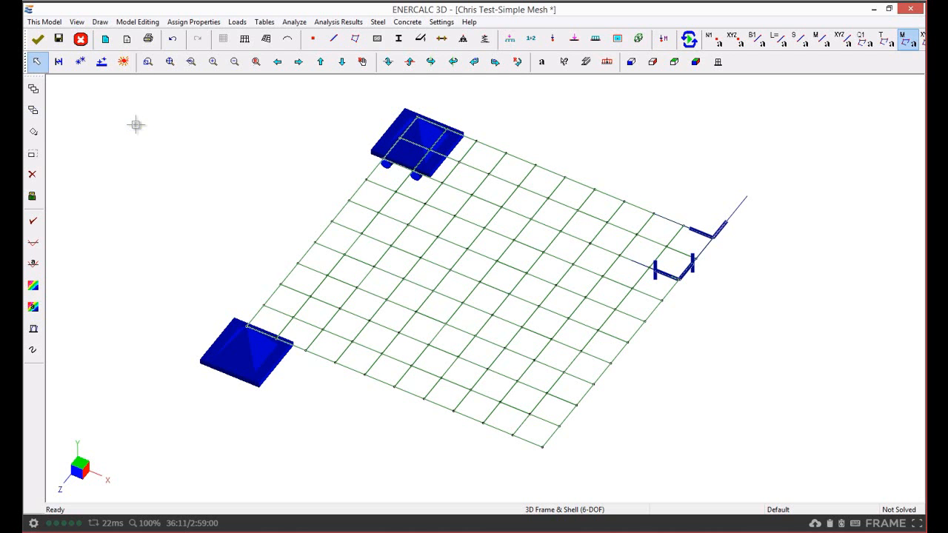
Assign an X, Z, OX, OZ support with enforced displacements of -1 in along X and -2 in along Z to the maximum-X, maximum-Z corner node.
{"action": "right_click", "coordinate": [135, 124]}
{"action": "left_click", "coordinate": [175, 132]}
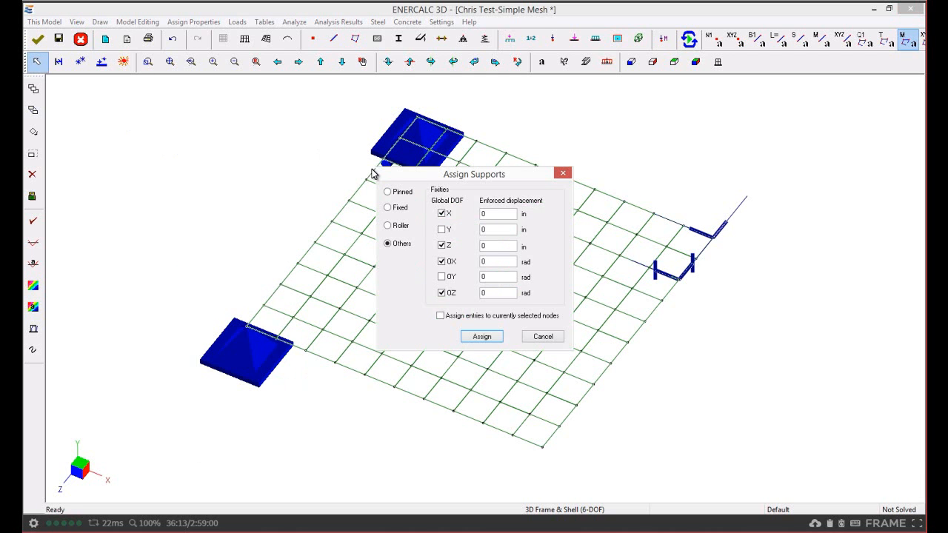
{"action": "left_click_drag", "start_coordinate": [384, 173], "coordinate": [81, 100]}
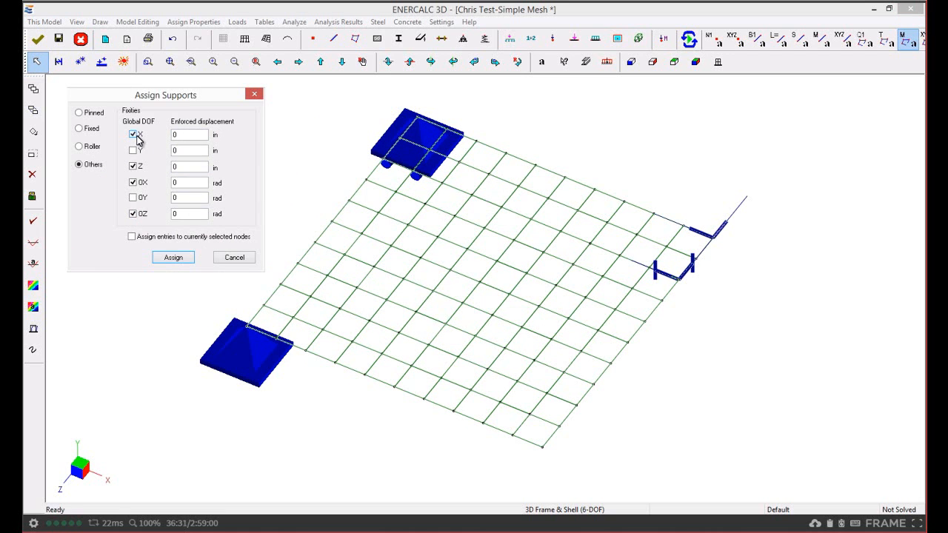
{"action": "double_click", "coordinate": [183, 134]}
{"action": "type", "text": "1"}
{"action": "double_click", "coordinate": [180, 166]}
{"action": "type", "text": "-2"}
{"action": "left_click", "coordinate": [182, 256]}
{"action": "left_click", "coordinate": [542, 446]}
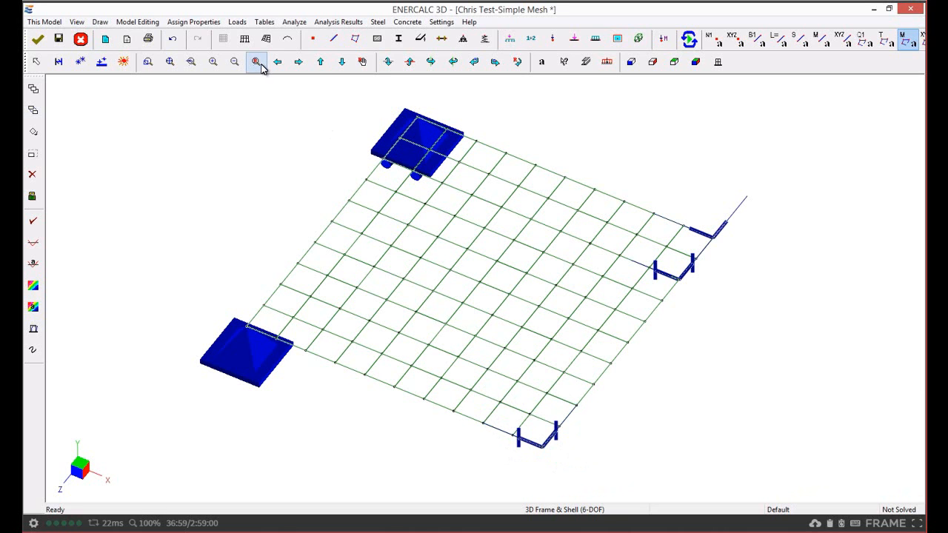
Set the enforced Dox rotation of node 1 to 2 rad in the support data table.
{"action": "left_click", "coordinate": [263, 22]}
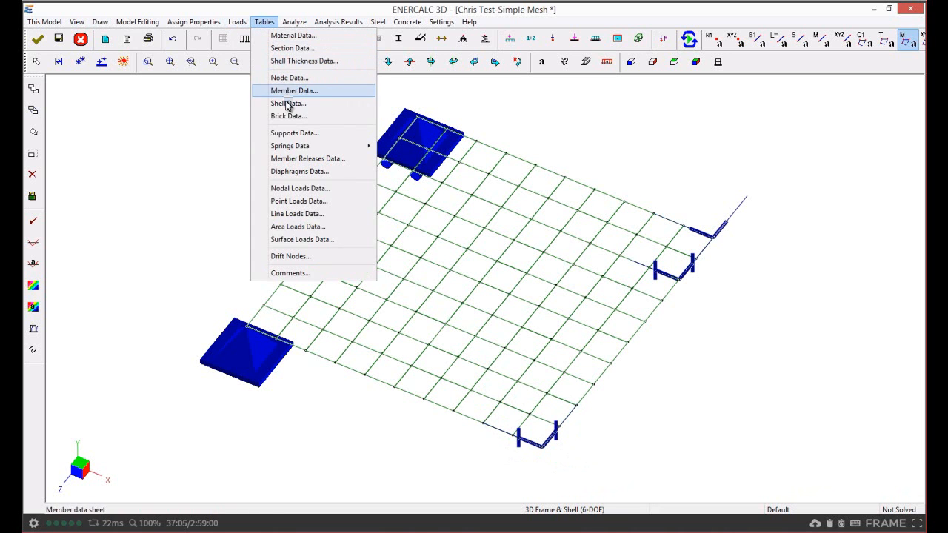
{"action": "left_click", "coordinate": [295, 135]}
{"action": "left_click_drag", "start_coordinate": [436, 147], "coordinate": [200, 98]}
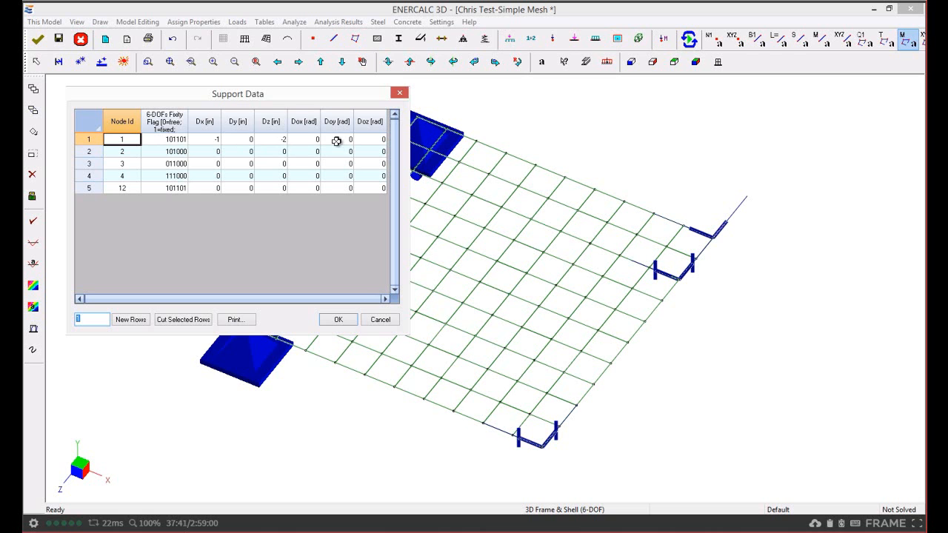
{"action": "left_click", "coordinate": [213, 140]}
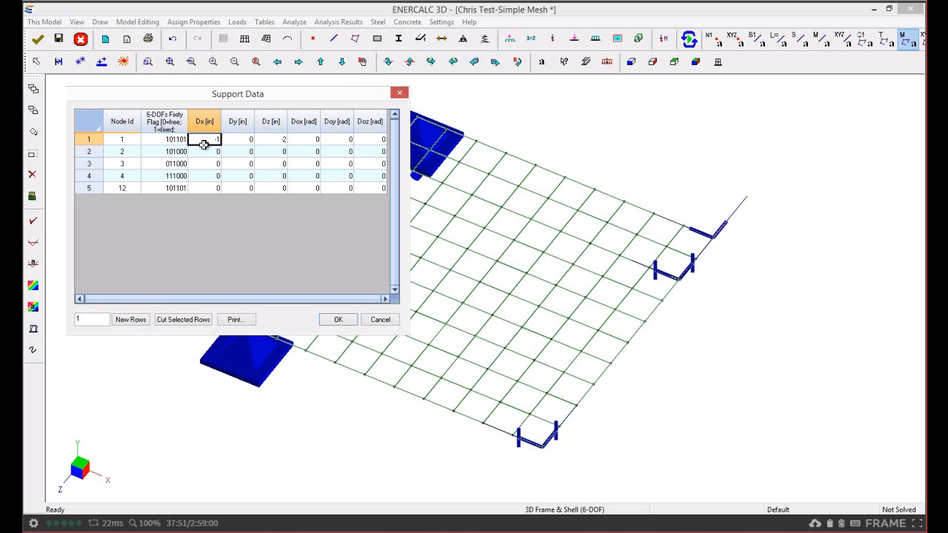
{"action": "left_click", "coordinate": [271, 140]}
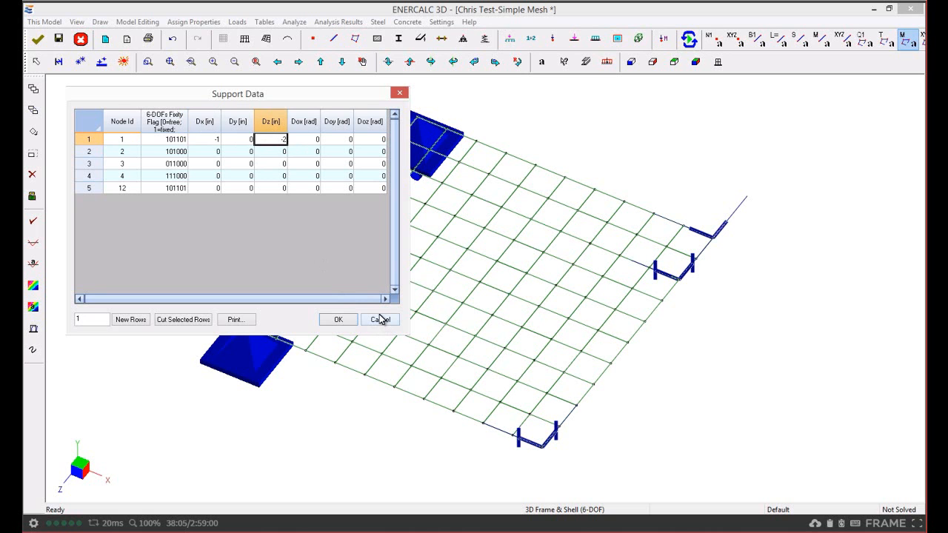
{"action": "left_click", "coordinate": [301, 140]}
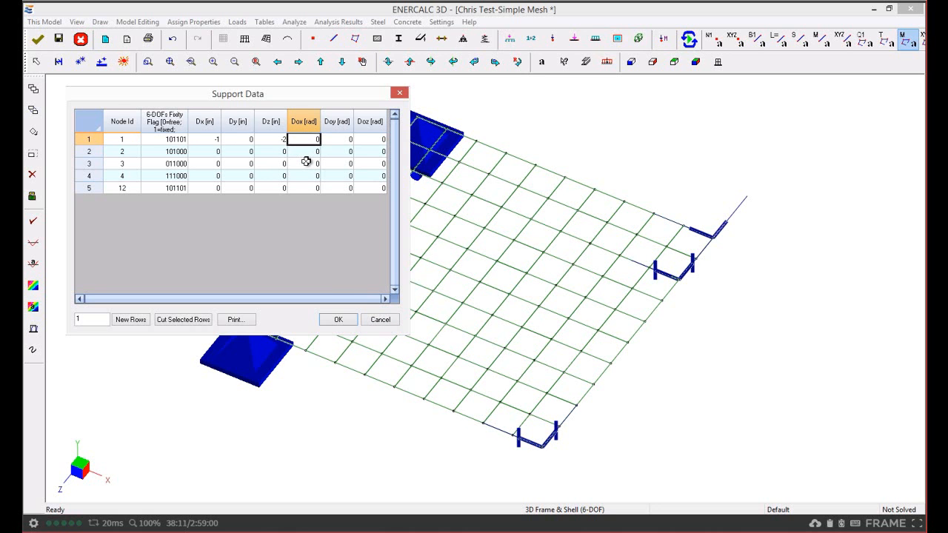
{"action": "type", "text": "2"}
{"action": "left_click", "coordinate": [336, 140]}
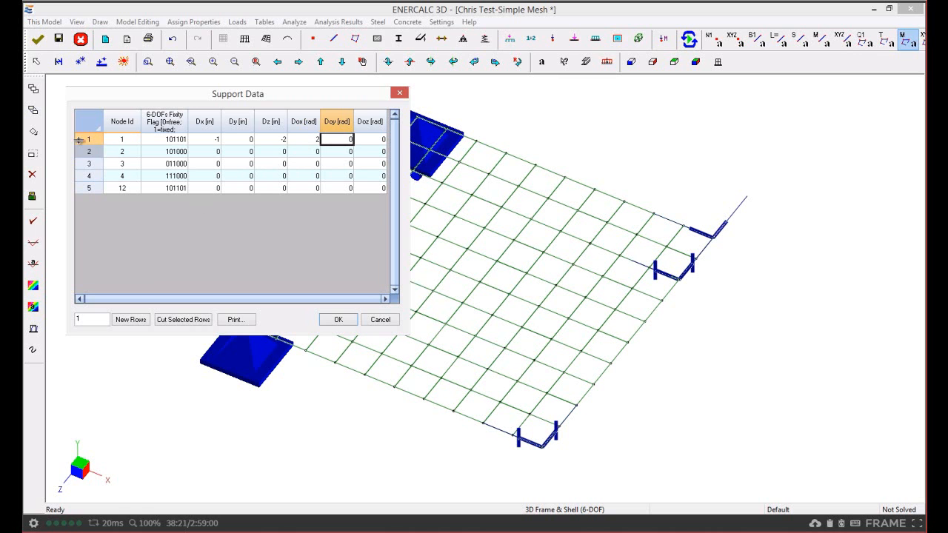
Delete all five support rows from the support data table and apply the change to the model.
{"action": "left_click_drag", "start_coordinate": [86, 139], "coordinate": [91, 191]}
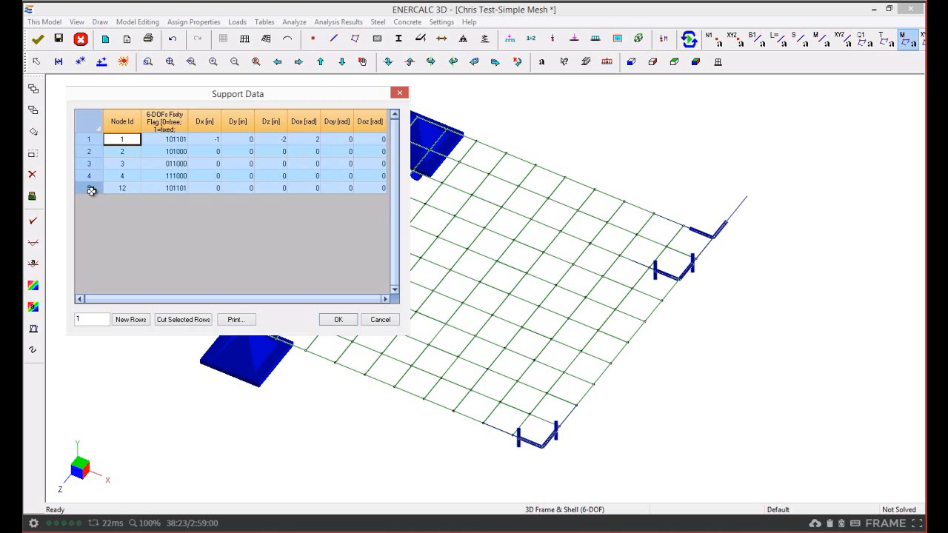
{"action": "left_click", "coordinate": [181, 321]}
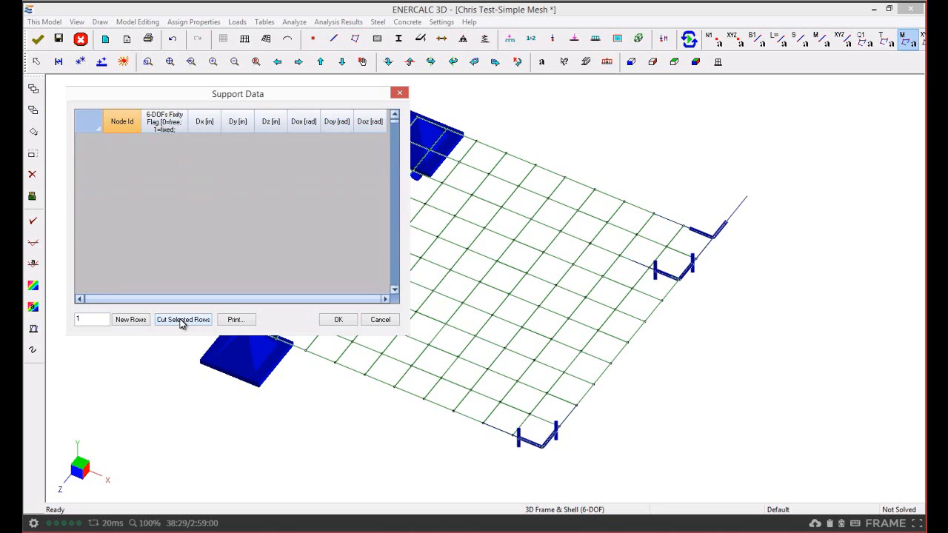
{"action": "left_click", "coordinate": [338, 319]}
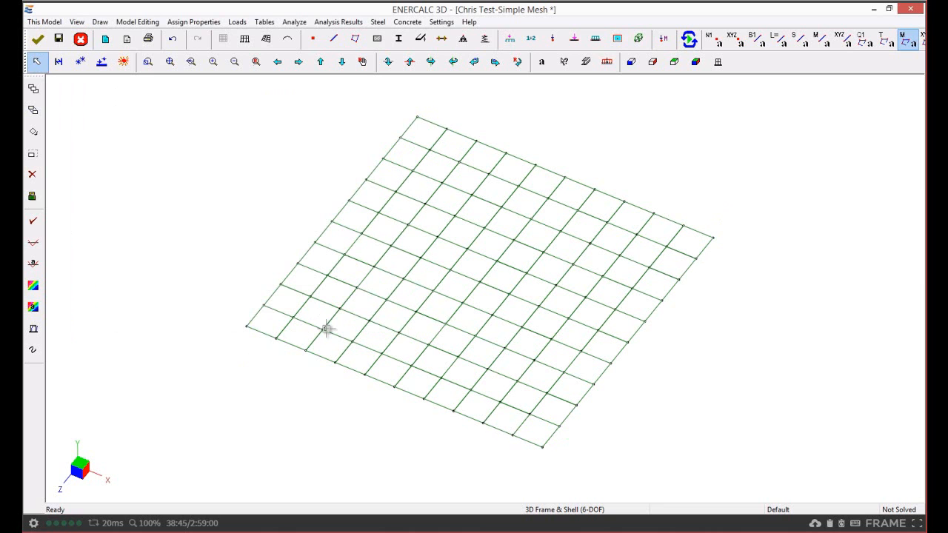
Examine the nodal spring constants and the linear, compression-only and tension-only choices in the spring assignment settings without assigning any springs.
{"action": "left_click", "coordinate": [197, 23]}
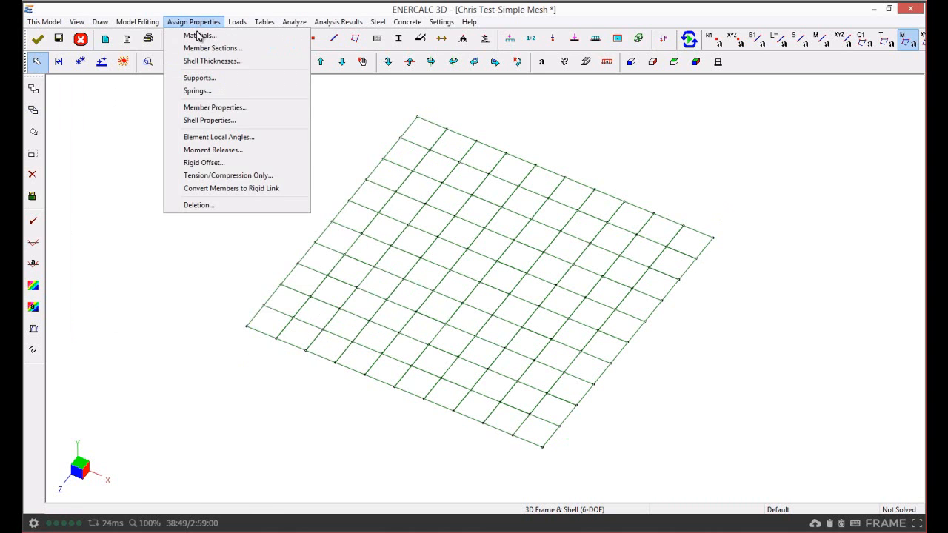
{"action": "left_click", "coordinate": [197, 90]}
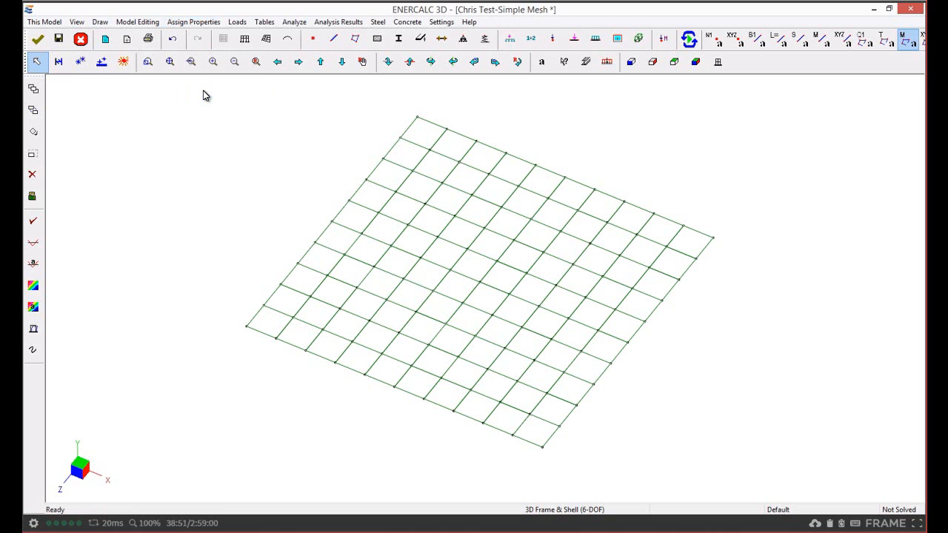
{"action": "left_click_drag", "start_coordinate": [415, 150], "coordinate": [148, 110]}
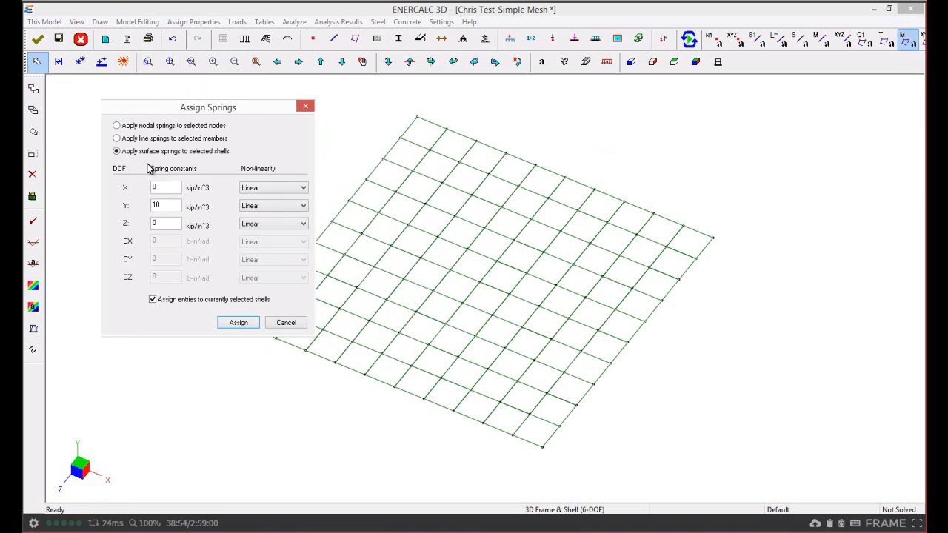
{"action": "left_click", "coordinate": [116, 125]}
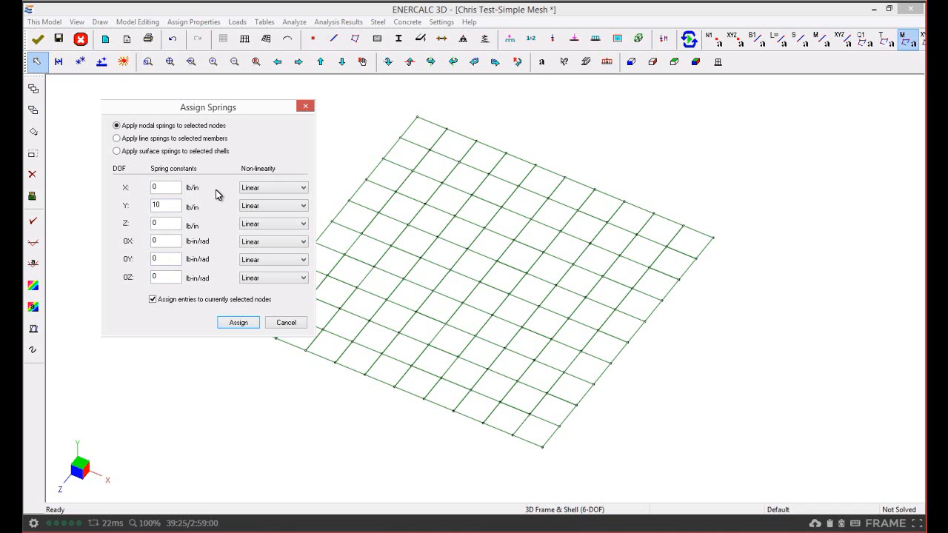
{"action": "left_click", "coordinate": [262, 191]}
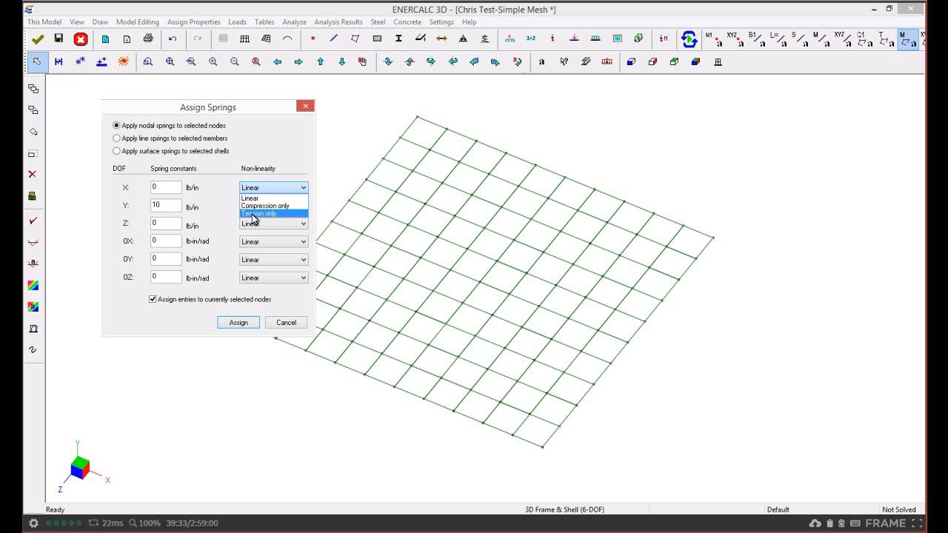
{"action": "left_click", "coordinate": [255, 207]}
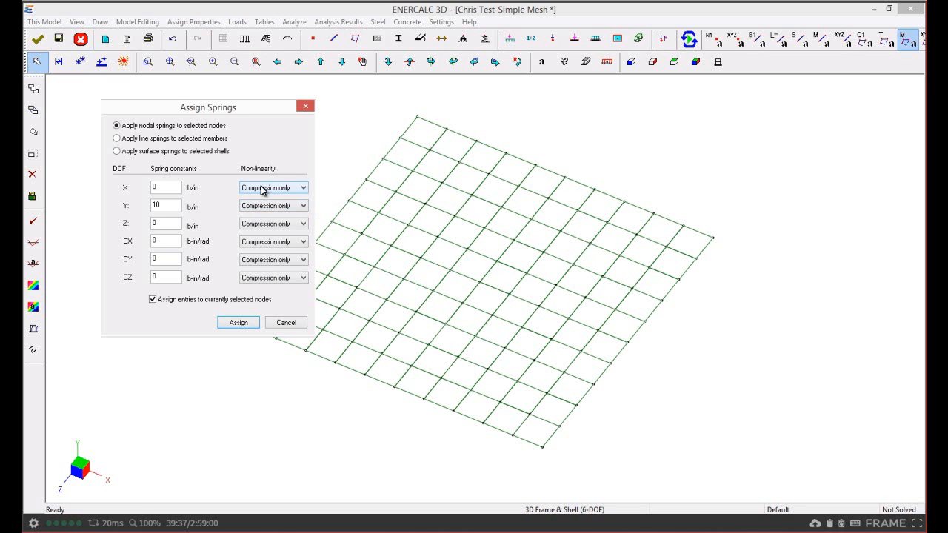
{"action": "left_click", "coordinate": [261, 189]}
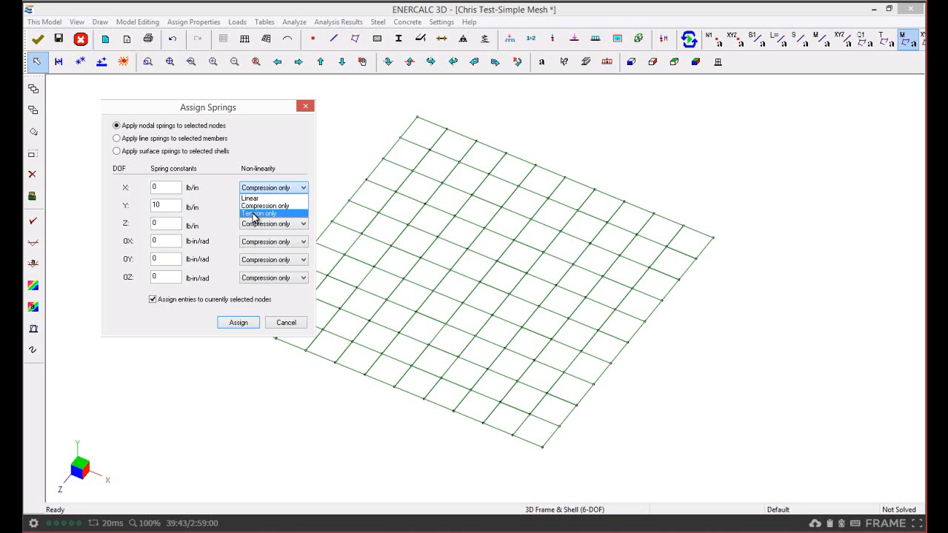
{"action": "left_click", "coordinate": [256, 199]}
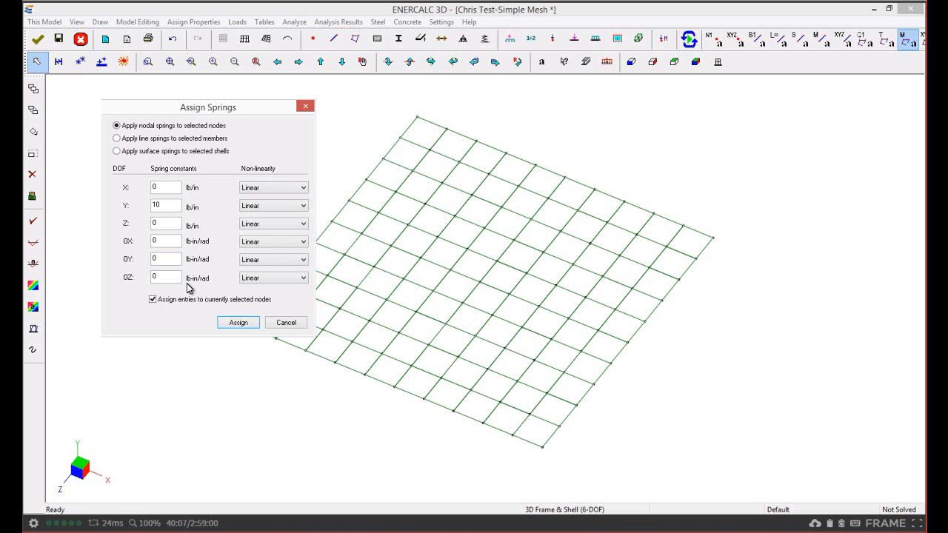
{"action": "left_click", "coordinate": [286, 323]}
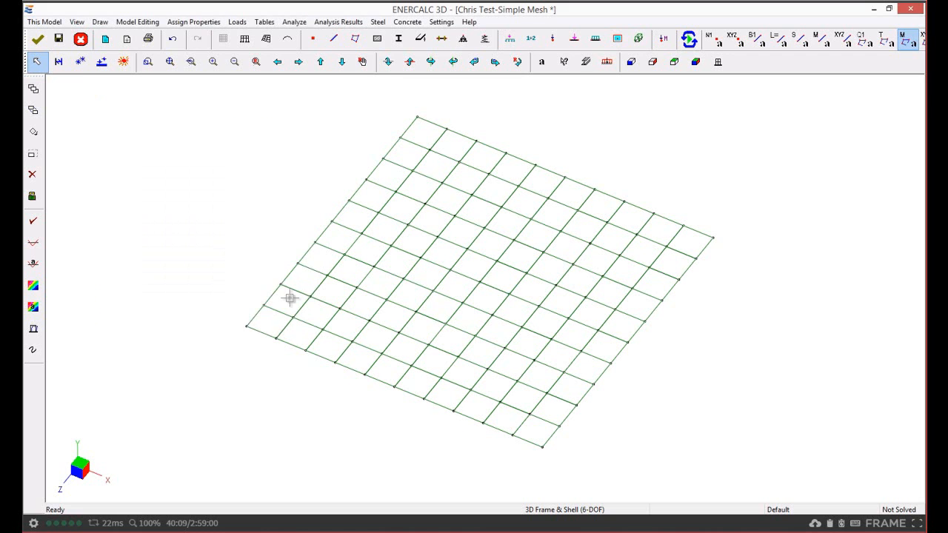
With the shell material labels hidden, assign linear surface springs of 4 kip/in^3 in X, Y and Z to all shells of the mesh.
{"action": "left_click", "coordinate": [246, 193]}
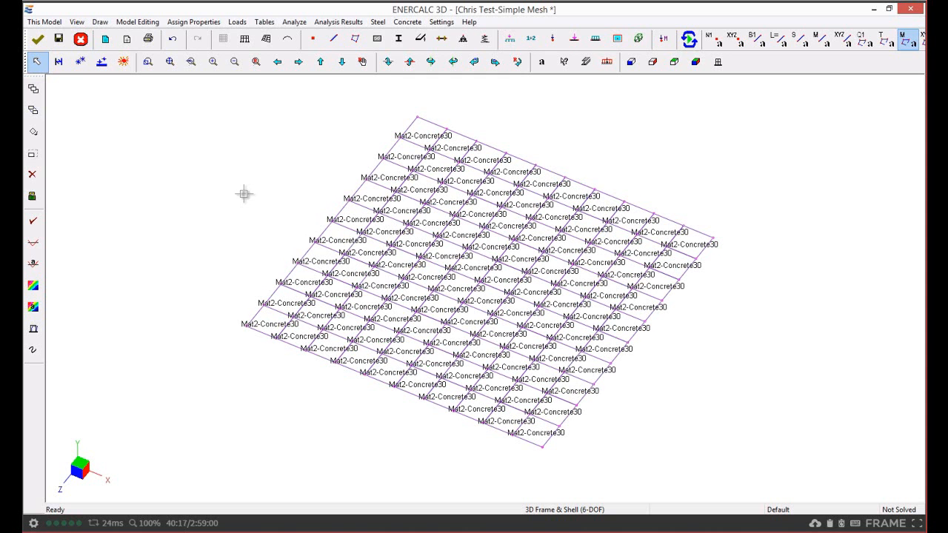
{"action": "left_click", "coordinate": [908, 41]}
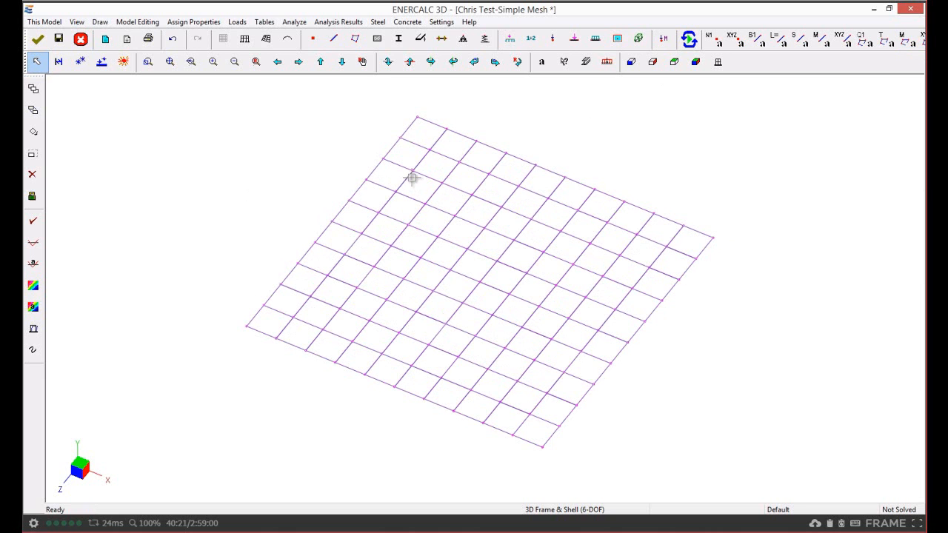
{"action": "left_click", "coordinate": [206, 22]}
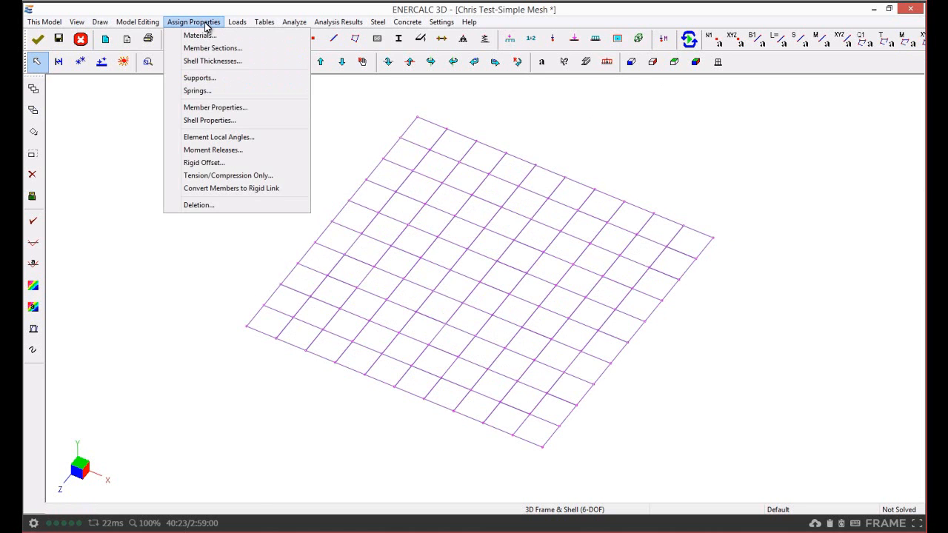
{"action": "left_click", "coordinate": [208, 91]}
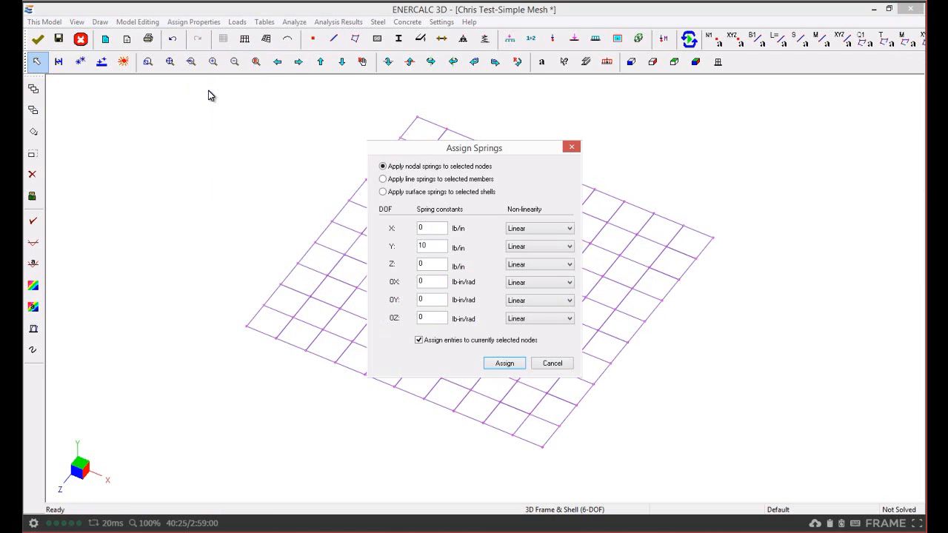
{"action": "left_click", "coordinate": [383, 191]}
{"action": "double_click", "coordinate": [432, 228]}
{"action": "type", "text": "4"}
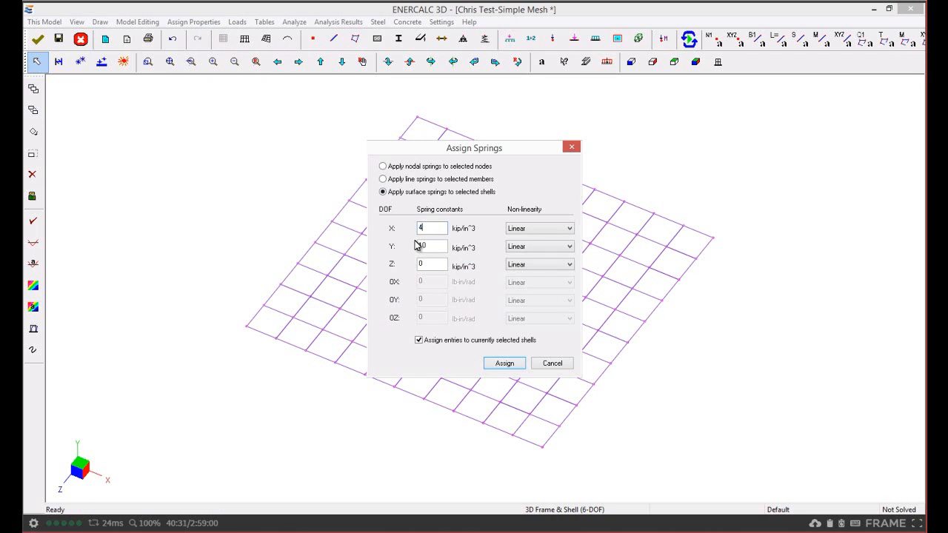
{"action": "double_click", "coordinate": [429, 246]}
{"action": "type", "text": "4"}
{"action": "double_click", "coordinate": [437, 264]}
{"action": "type", "text": "4"}
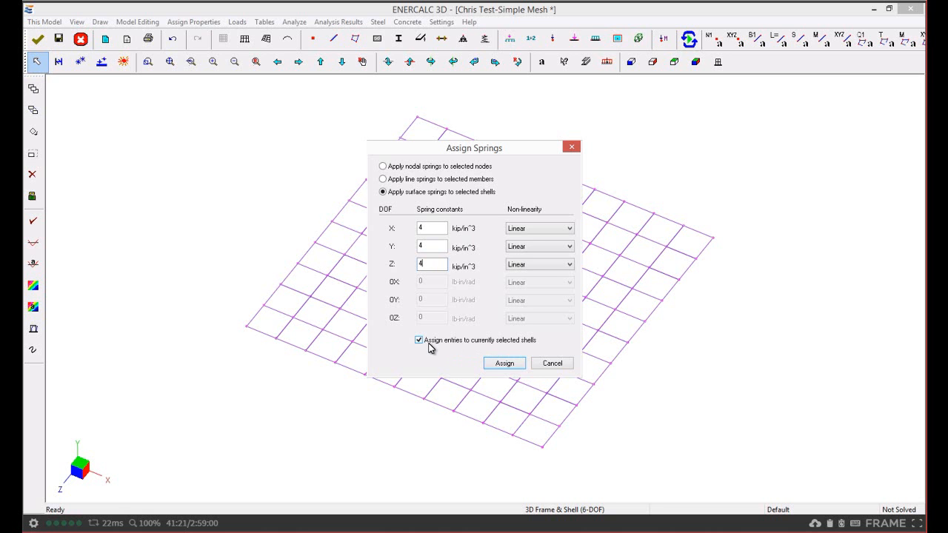
{"action": "left_click", "coordinate": [504, 364]}
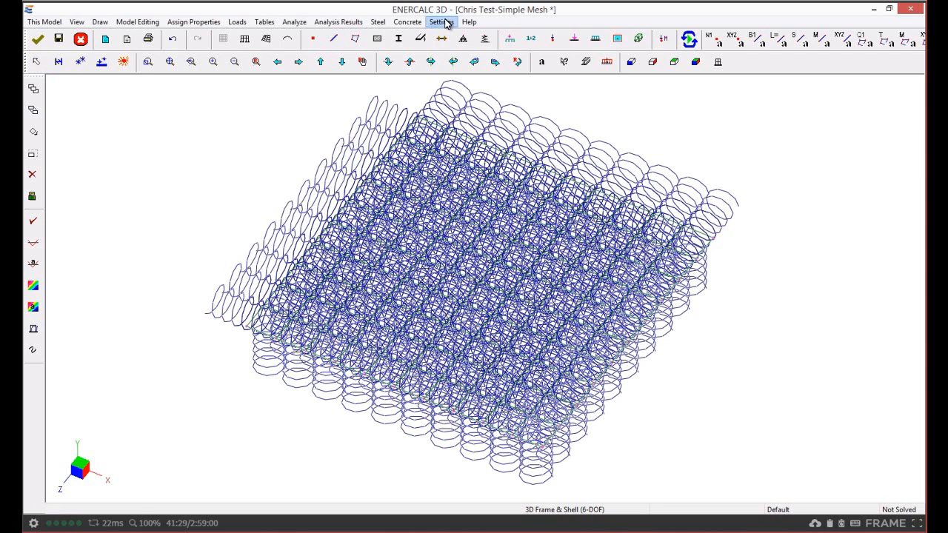
Set the support/spring graphic scale to 0.75 ft, with the local axes scale at 3 ft.
{"action": "left_click", "coordinate": [445, 23]}
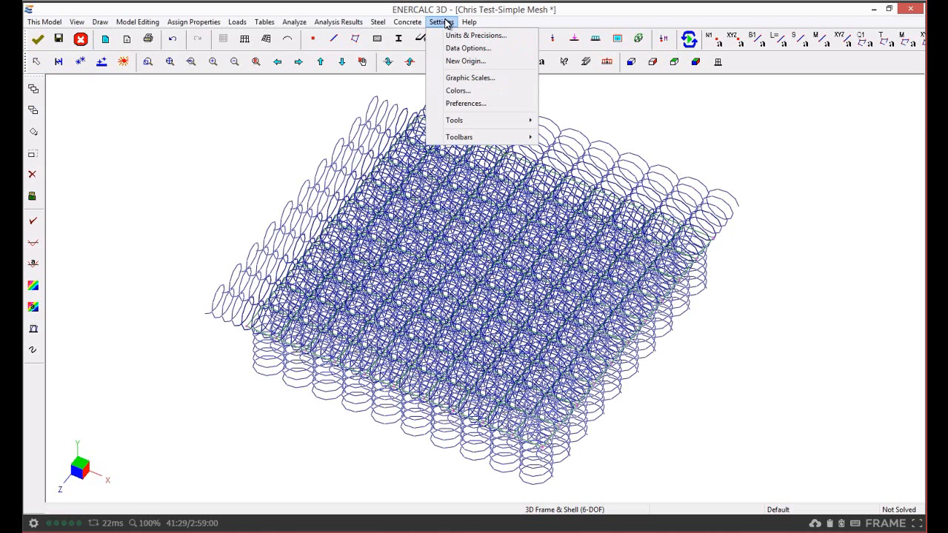
{"action": "left_click", "coordinate": [460, 78]}
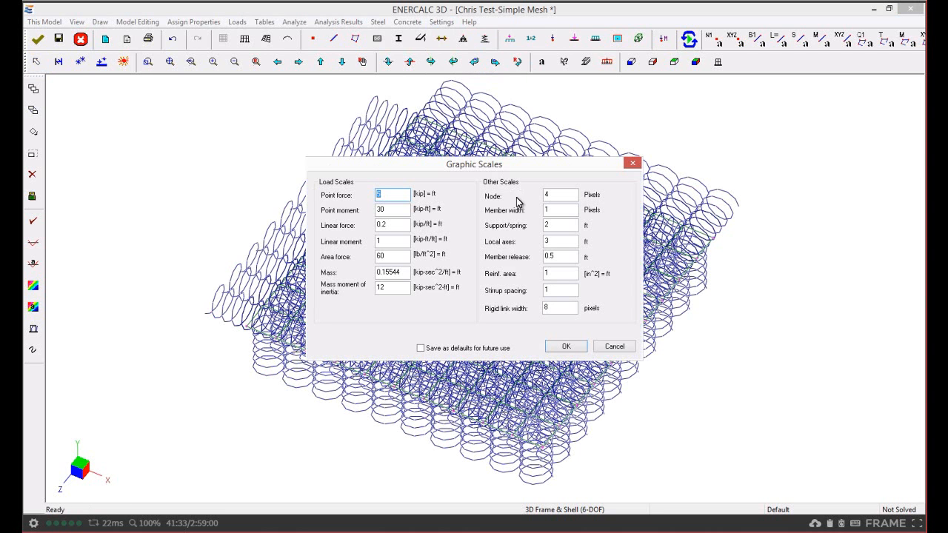
{"action": "left_click", "coordinate": [542, 225]}
{"action": "double_click", "coordinate": [542, 225]}
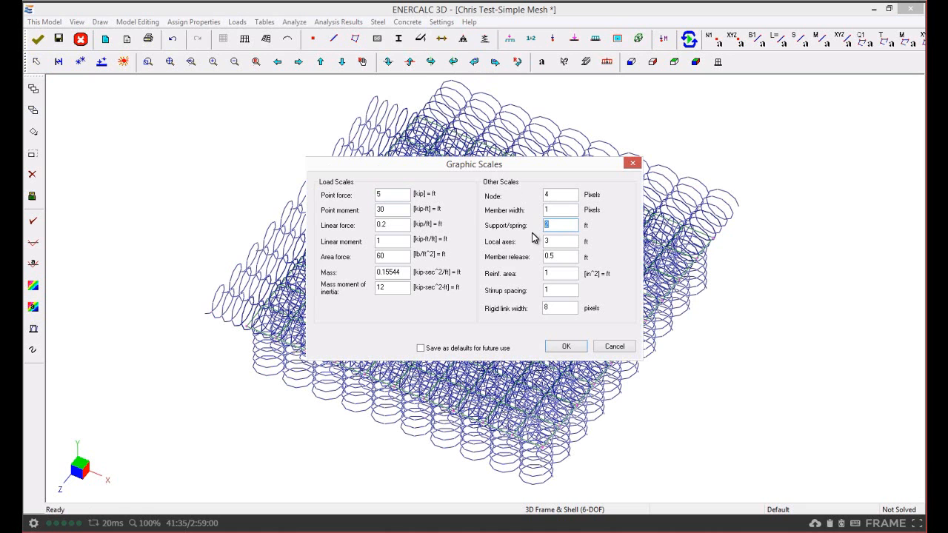
{"action": "type", "text": ".75"}
{"action": "double_click", "coordinate": [556, 241]}
{"action": "type", "text": "3"}
{"action": "left_click", "coordinate": [565, 345]}
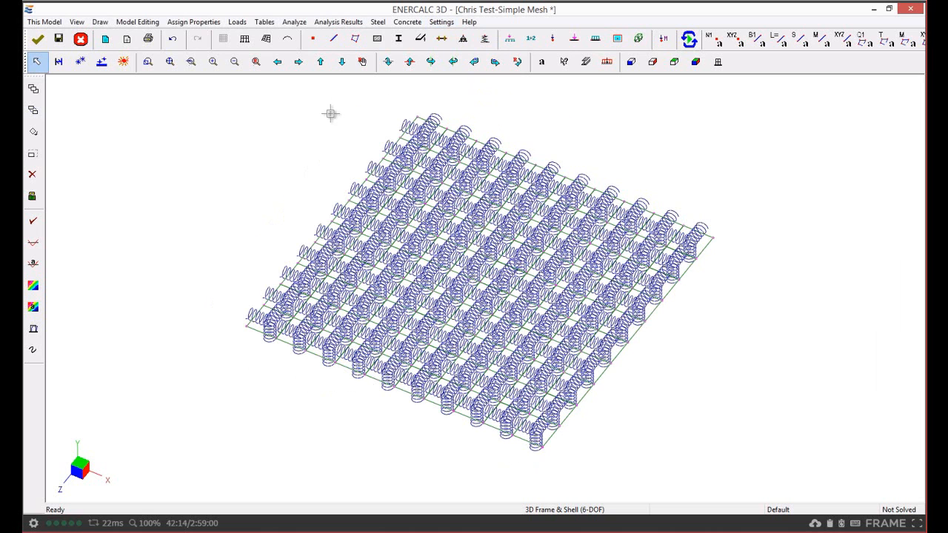
Review the shell surface springs data table, checking the spring flags and the Kx, Ky and Kz constants per shell.
{"action": "left_click", "coordinate": [264, 22]}
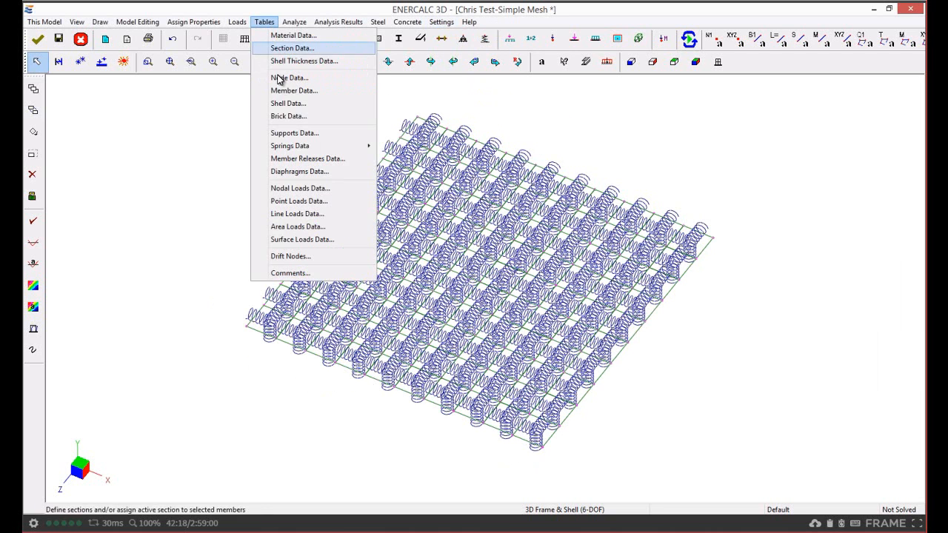
{"action": "mouse_move", "coordinate": [296, 151]}
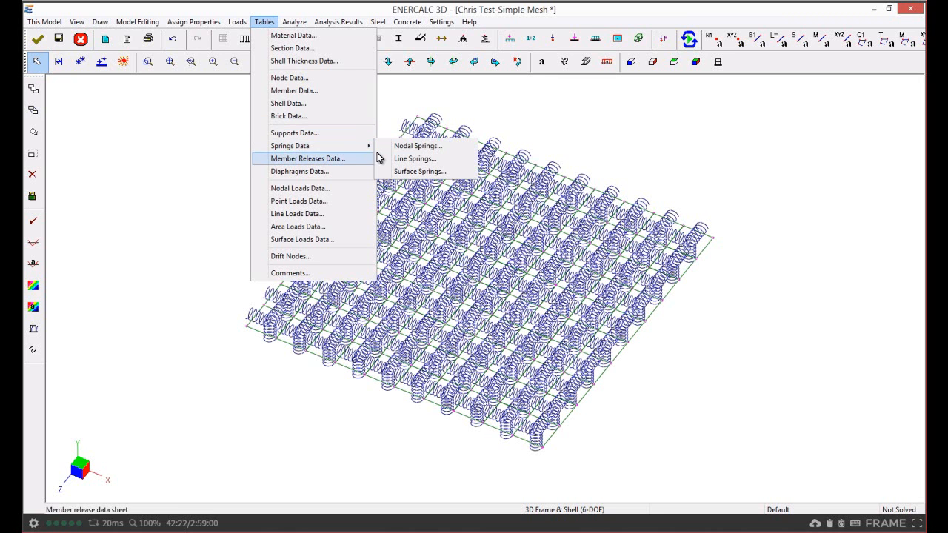
{"action": "left_click", "coordinate": [409, 175]}
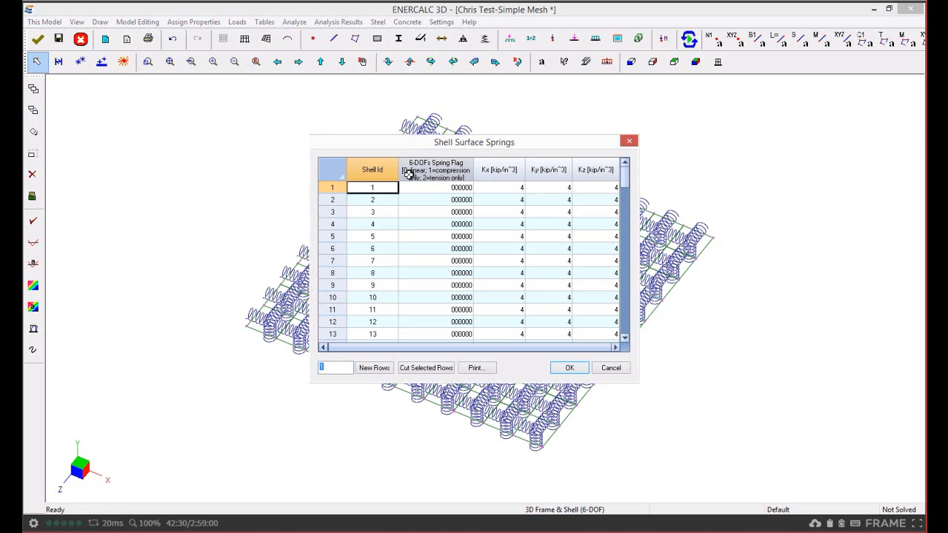
{"action": "left_click_drag", "start_coordinate": [410, 143], "coordinate": [219, 102]}
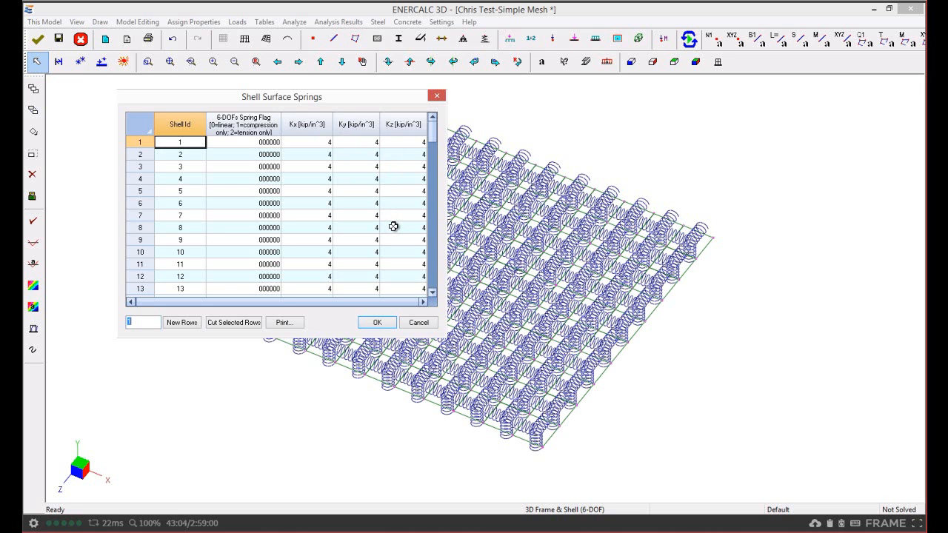
{"action": "left_click", "coordinate": [422, 322]}
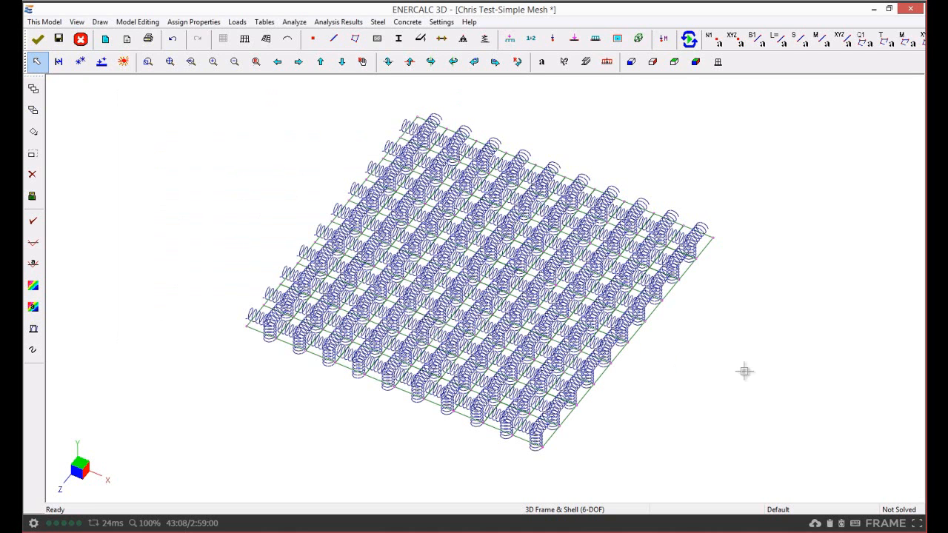